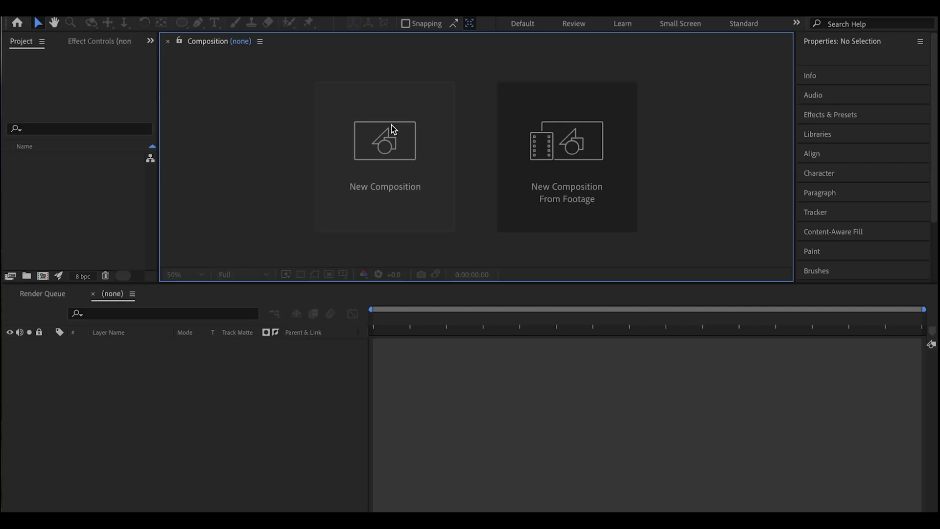
Configure a new composition: HDV/HDTV 1280x720 29.97 preset, white background, 0;00;05;00 duration, named Logo
{"action": "left_click", "coordinate": [382, 152]}
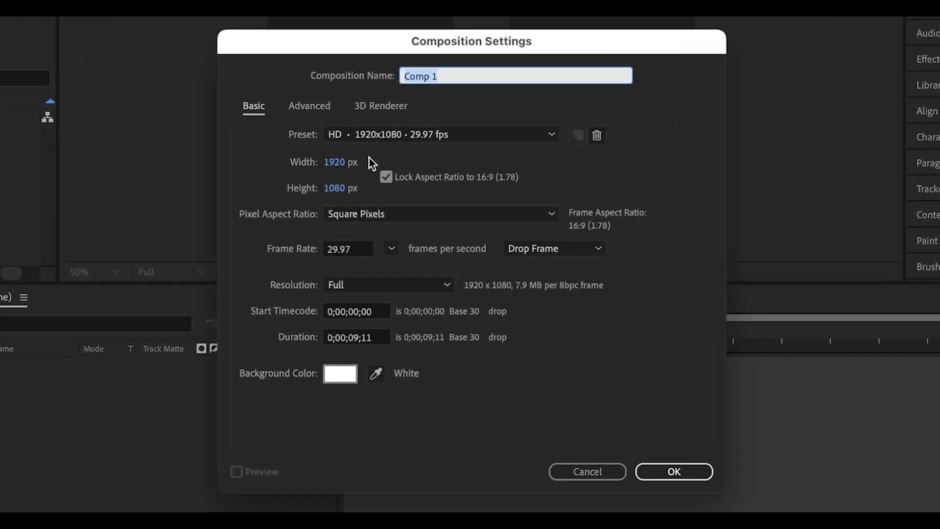
{"action": "left_click", "coordinate": [391, 170]}
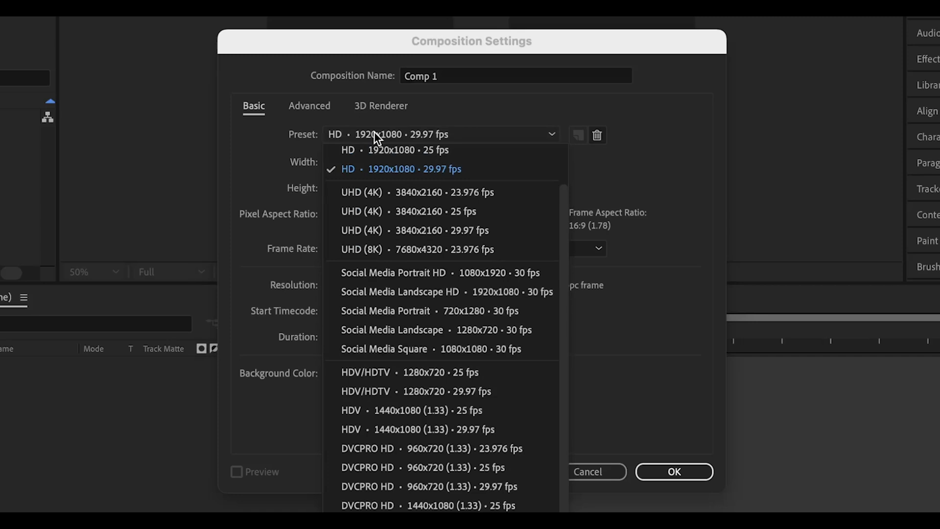
{"action": "left_click", "coordinate": [399, 393]}
{"action": "left_click", "coordinate": [350, 368]}
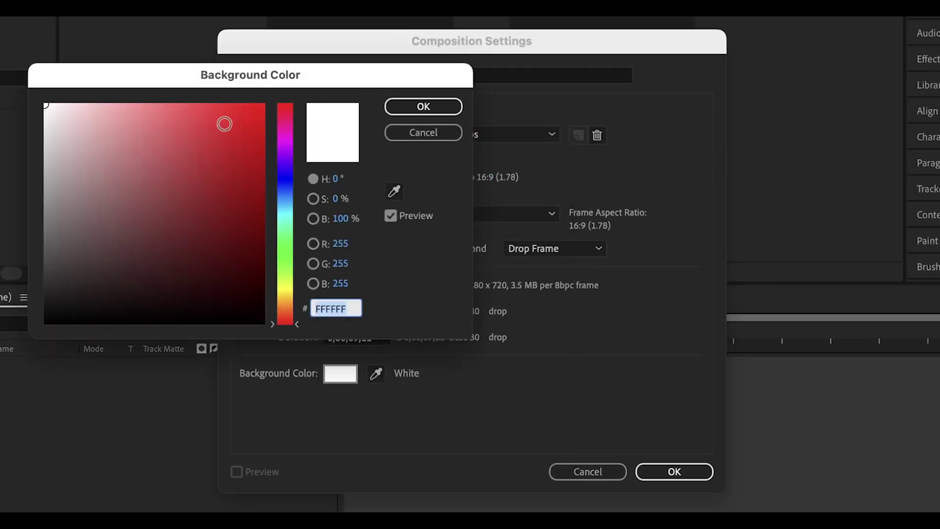
{"action": "left_click", "coordinate": [416, 107]}
{"action": "left_click", "coordinate": [358, 338]}
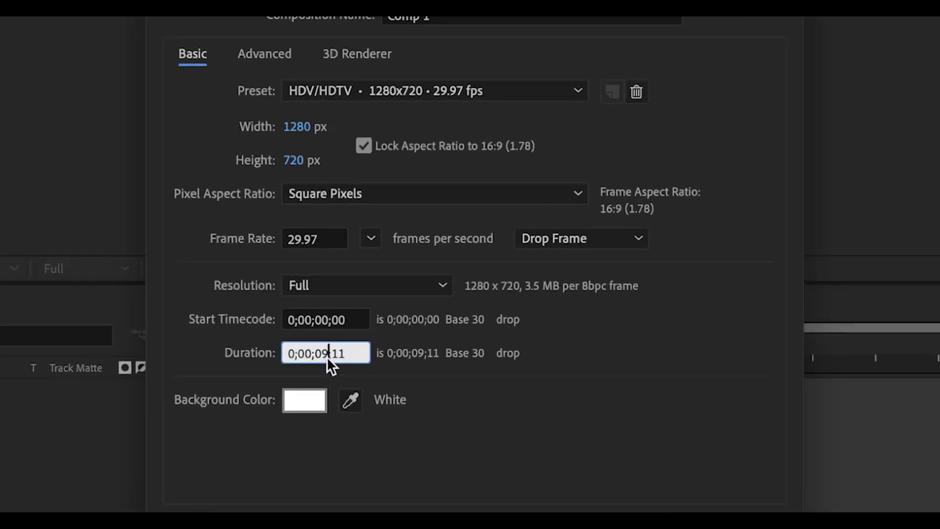
{"action": "type", "text": "00"}
{"action": "left_click", "coordinate": [458, 398]}
{"action": "left_click", "coordinate": [449, 19]}
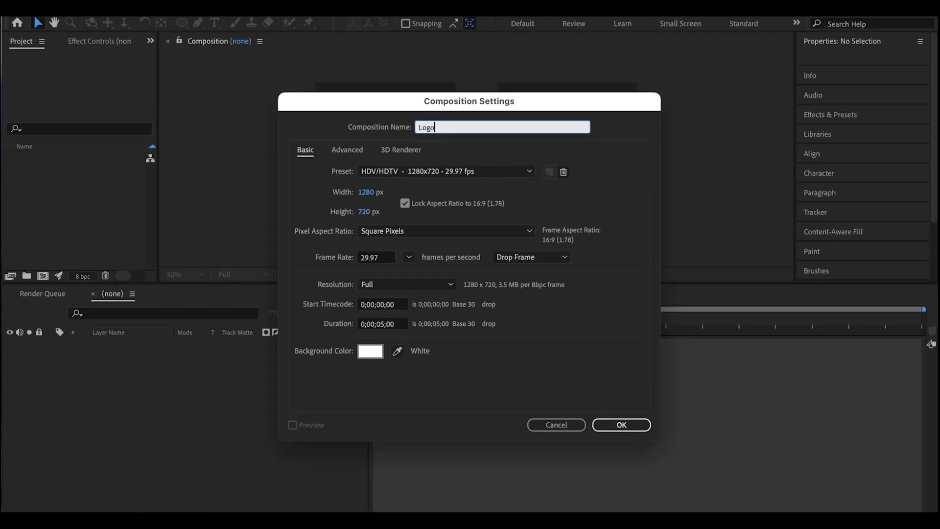
Create the Logo composition and import the after effect.png image into the project
{"action": "left_click", "coordinate": [615, 424]}
{"action": "double_click", "coordinate": [69, 195]}
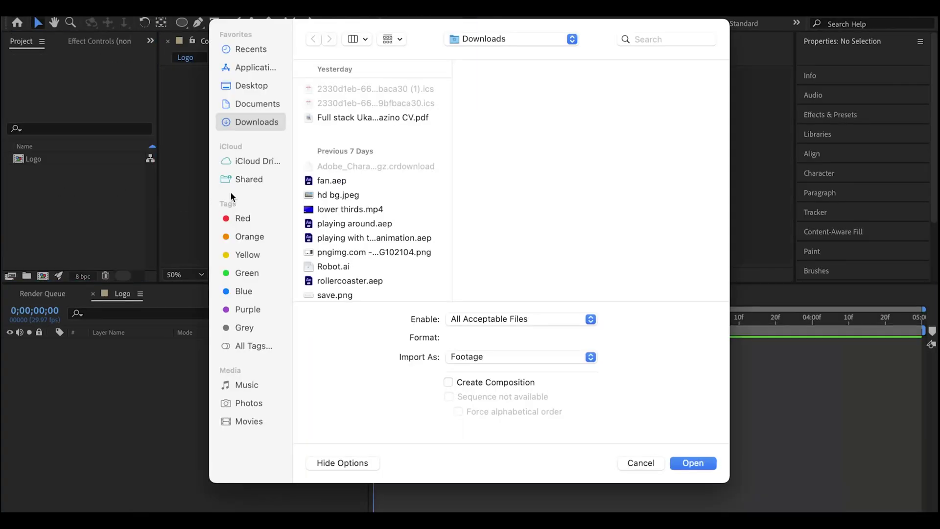
{"action": "left_click", "coordinate": [243, 309]}
{"action": "left_click", "coordinate": [348, 89]}
{"action": "left_click", "coordinate": [693, 462]}
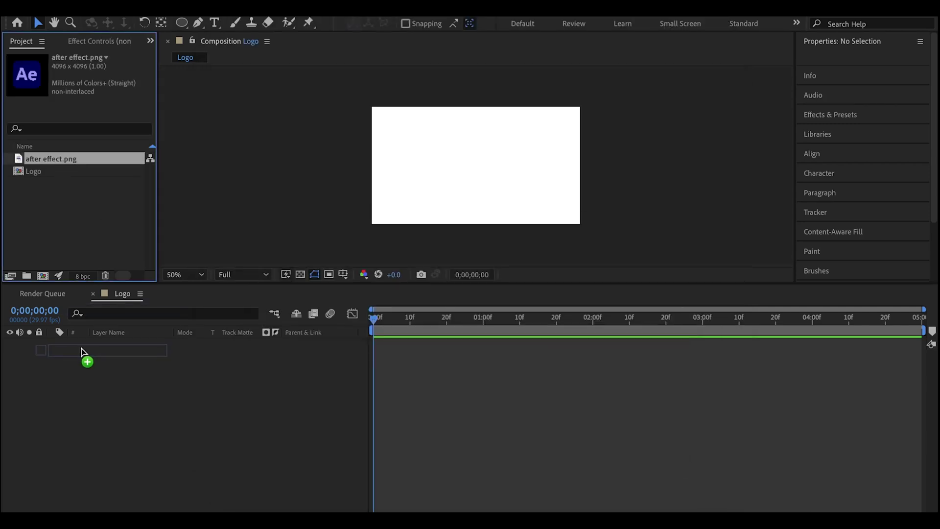
Add after effect.png to the Logo timeline and set its Scale to 10%
{"action": "left_click_drag", "start_coordinate": [82, 350], "coordinate": [82, 350]}
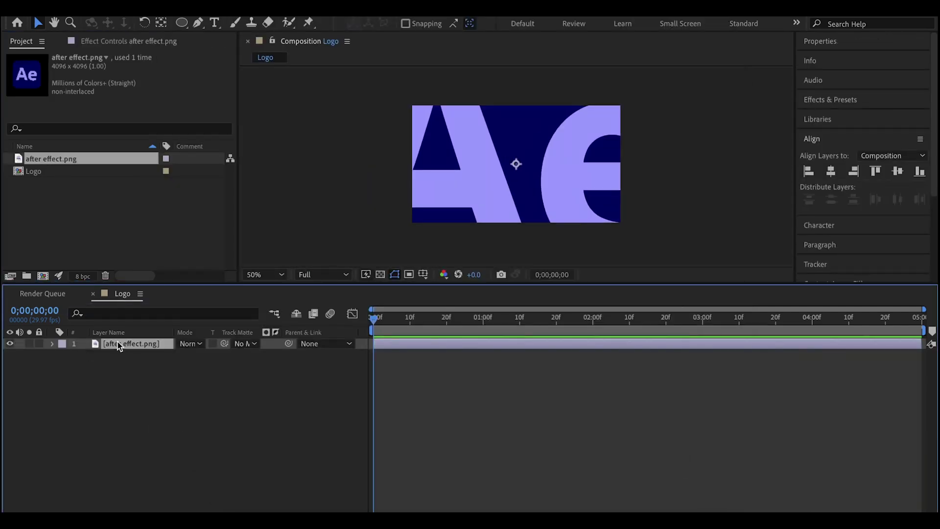
{"action": "key", "text": "s"}
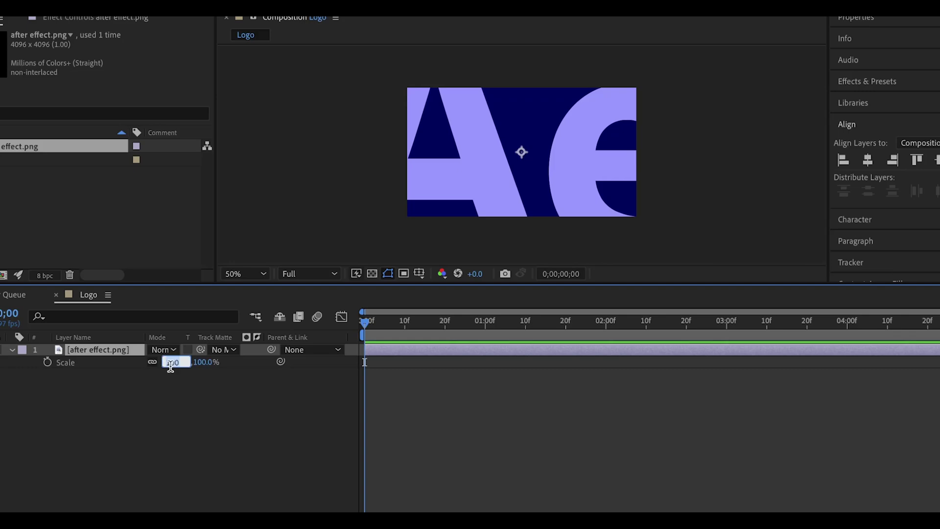
{"action": "key", "text": "Return"}
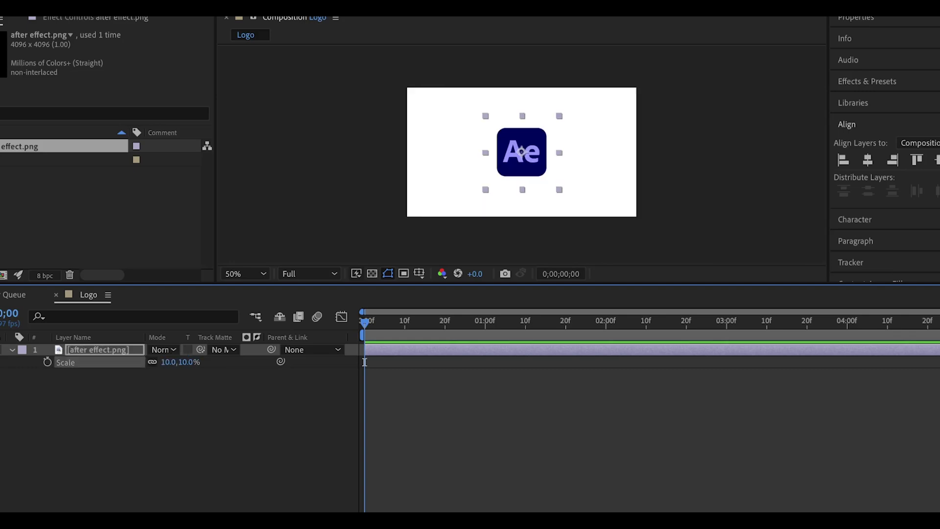
{"action": "left_click", "coordinate": [874, 162]}
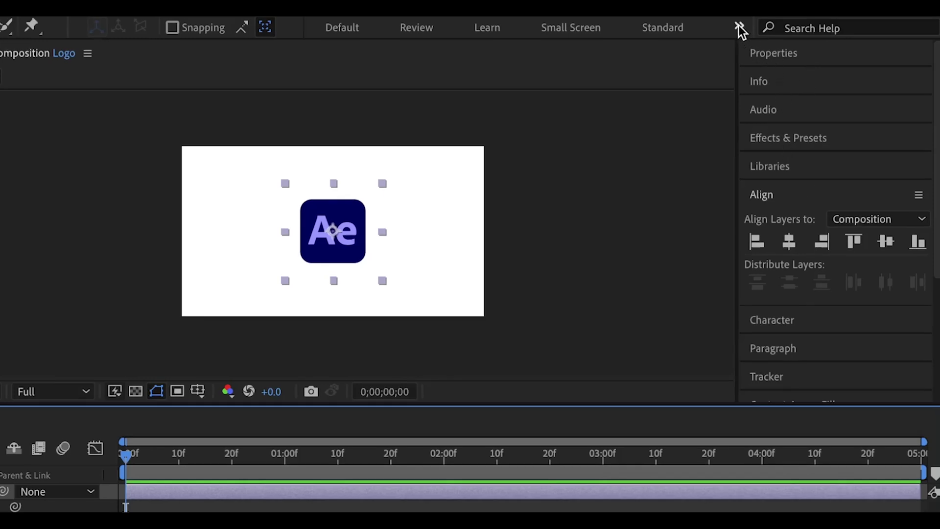
Search Effects & Presets for 'wiggle' and drag the Wiggle - position preset toward the composition
{"action": "left_click", "coordinate": [740, 28]}
{"action": "left_click", "coordinate": [764, 69]}
{"action": "left_click", "coordinate": [815, 144]}
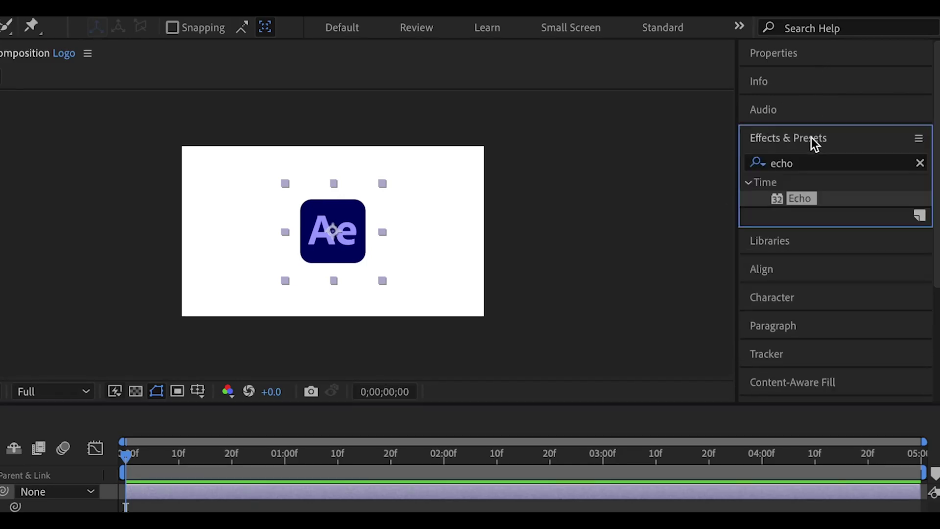
{"action": "left_click", "coordinate": [805, 166]}
{"action": "type", "text": "wigg"}
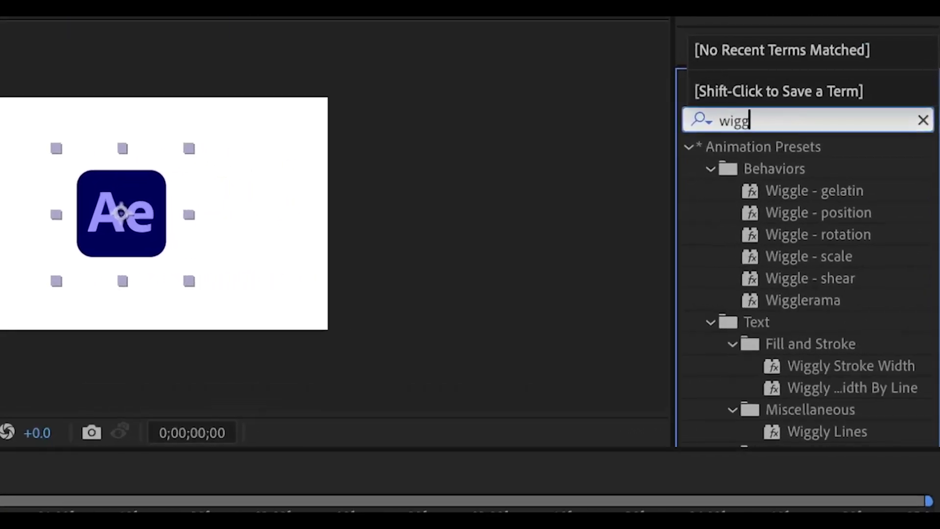
{"action": "type", "text": "le"}
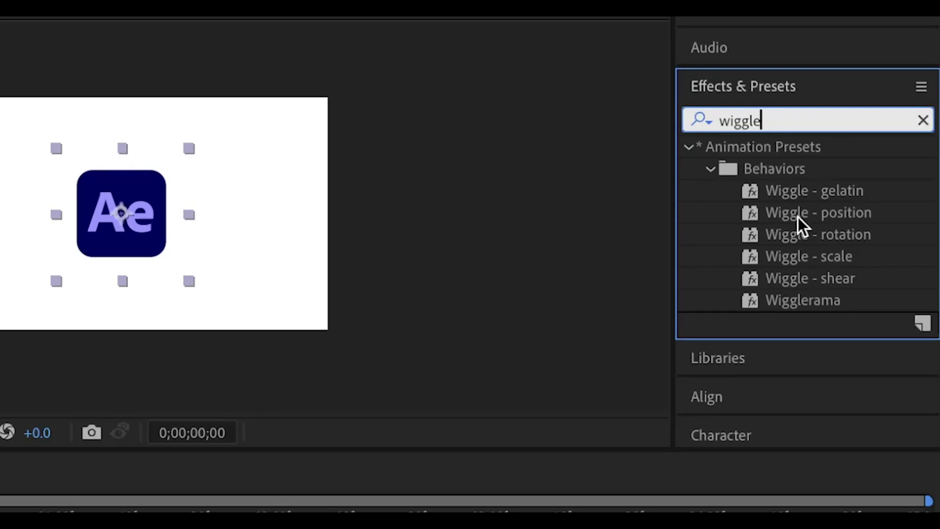
{"action": "left_click_drag", "start_coordinate": [798, 217], "coordinate": [263, 342]}
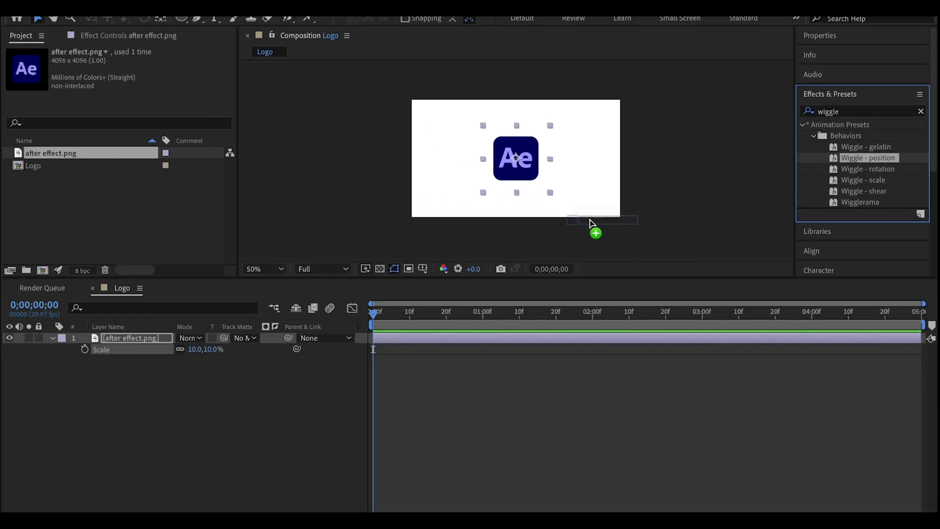
Apply Wiggle - position to the logo layer and preview the motion
{"action": "left_click_drag", "start_coordinate": [383, 295], "coordinate": [151, 336]}
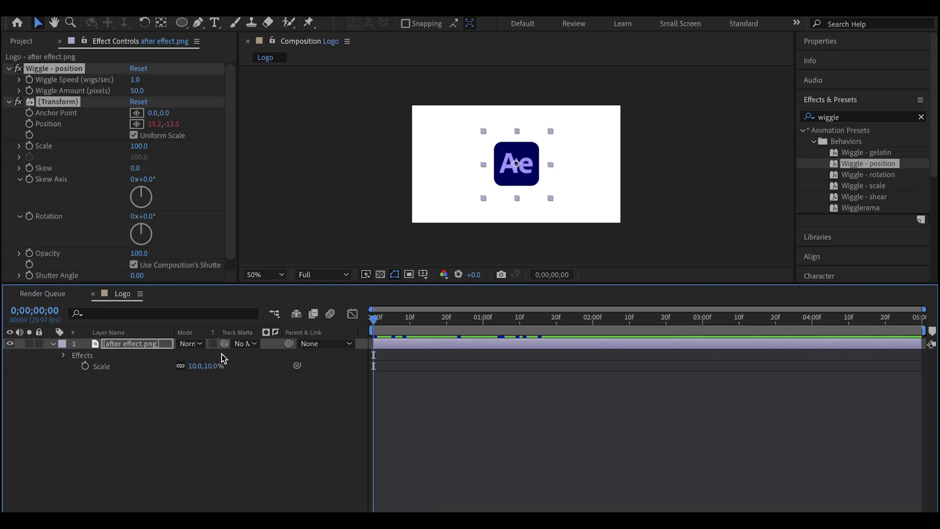
{"action": "key", "text": "space"}
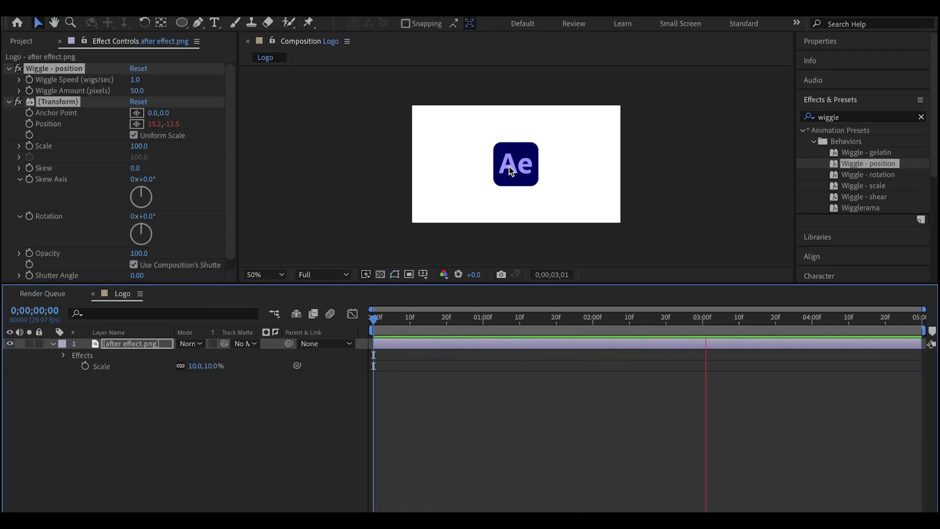
{"action": "scroll", "coordinate": [509, 166], "scroll_direction": "up", "scroll_amount": 2}
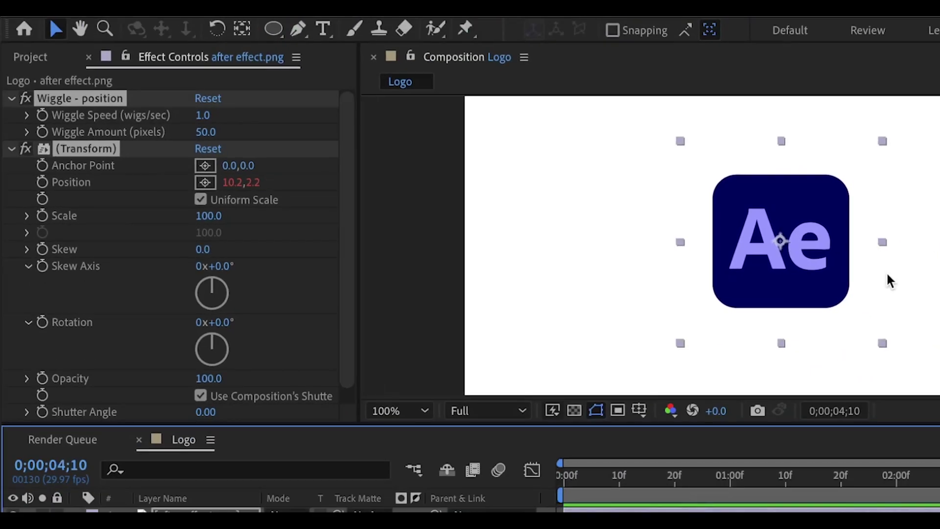
Set wiggle amount 500 and speed 2, plus Transform scale 162 and rotation 47°
{"action": "left_click", "coordinate": [274, 103]}
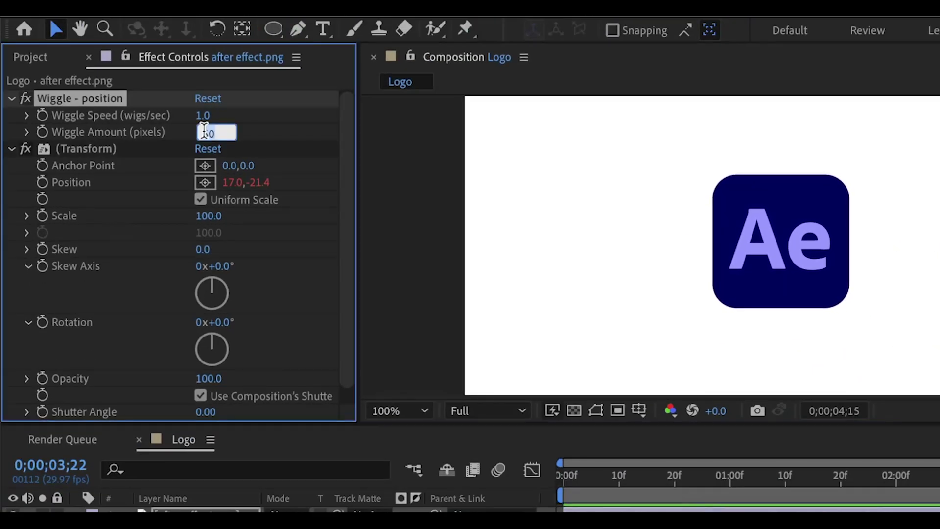
{"action": "type", "text": "500"}
{"action": "left_click", "coordinate": [205, 114]}
{"action": "type", "text": "2"}
{"action": "key", "text": "Return"}
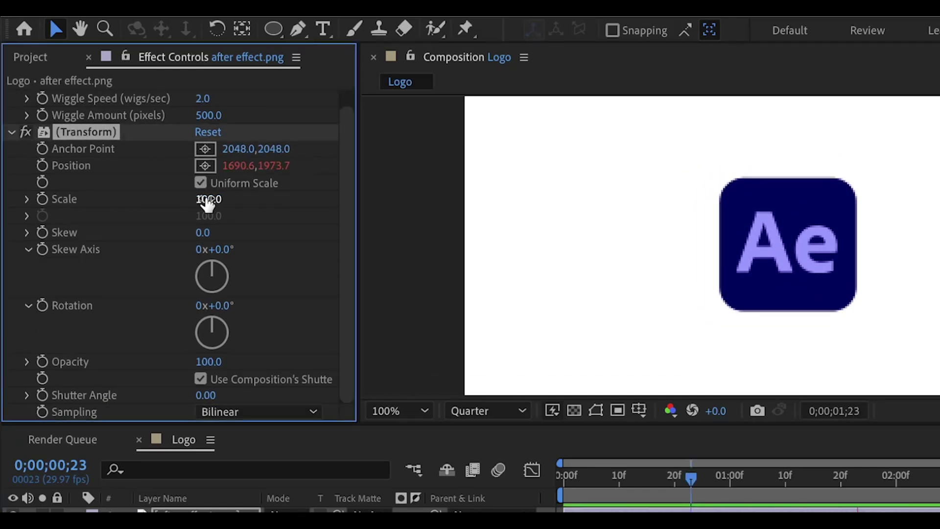
{"action": "left_click_drag", "start_coordinate": [209, 199], "coordinate": [269, 204]}
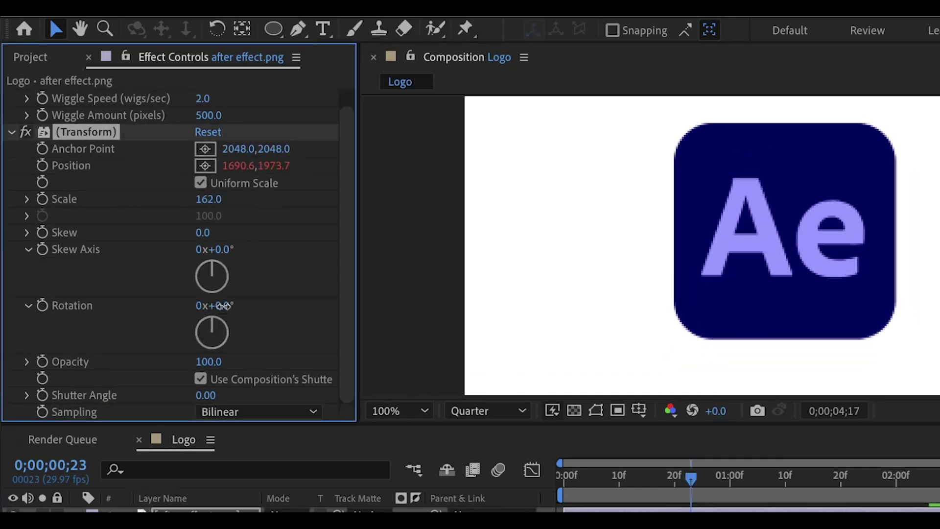
{"action": "left_click_drag", "start_coordinate": [213, 319], "coordinate": [269, 306]}
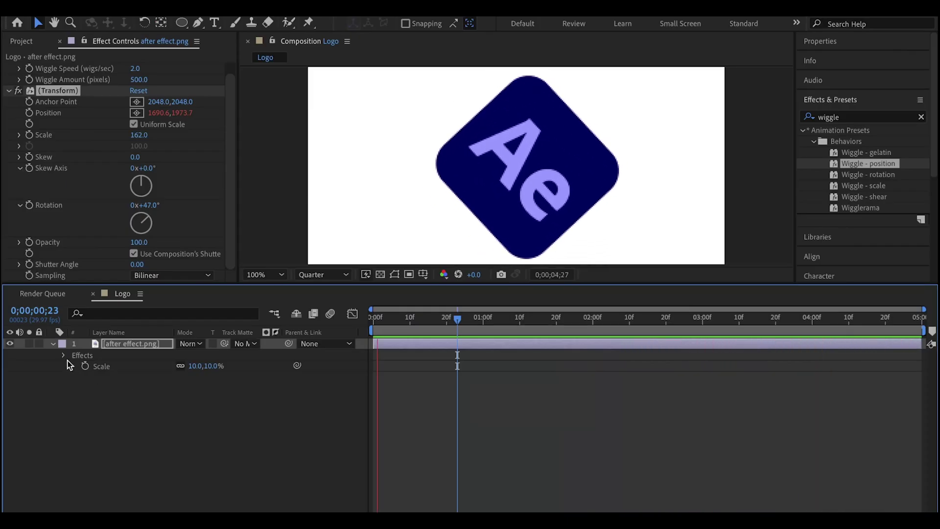
Delete the Transform and Wiggle - position effects from the logo layer
{"action": "left_click", "coordinate": [52, 347]}
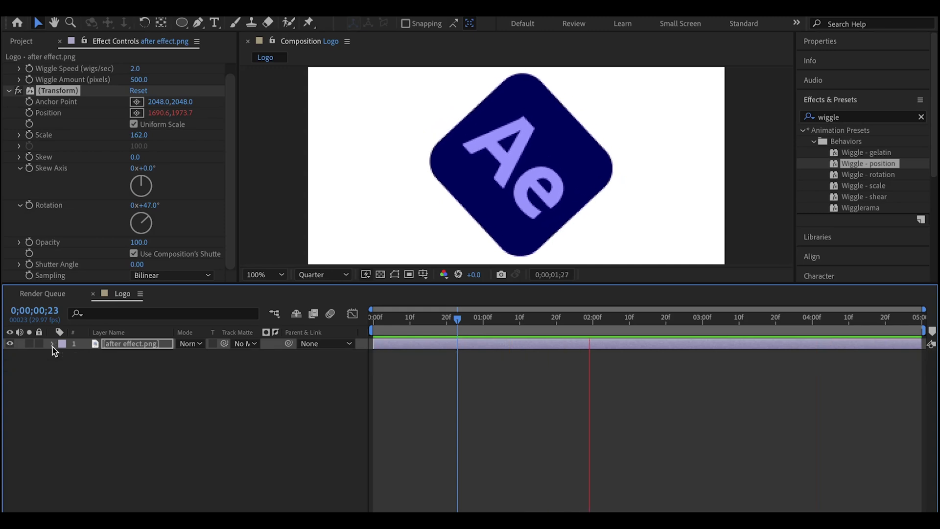
{"action": "left_click", "coordinate": [52, 347]}
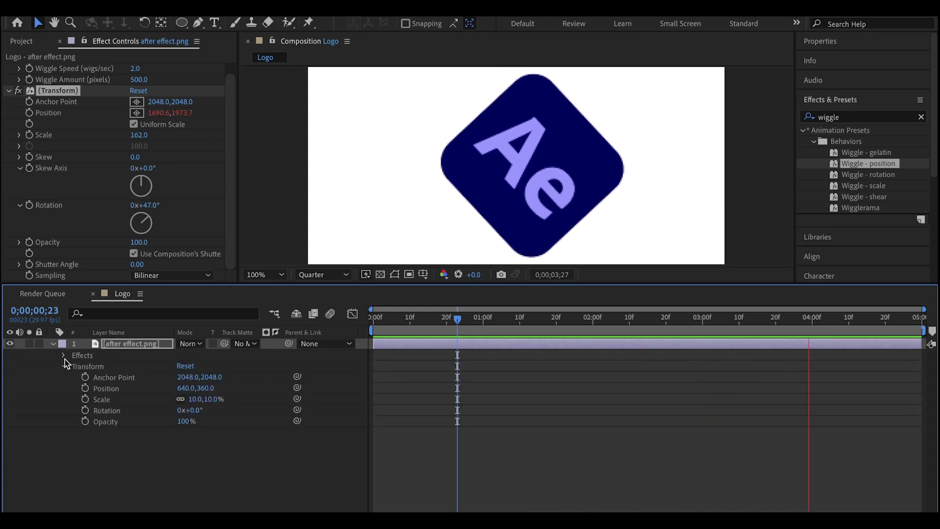
{"action": "left_click", "coordinate": [64, 356]}
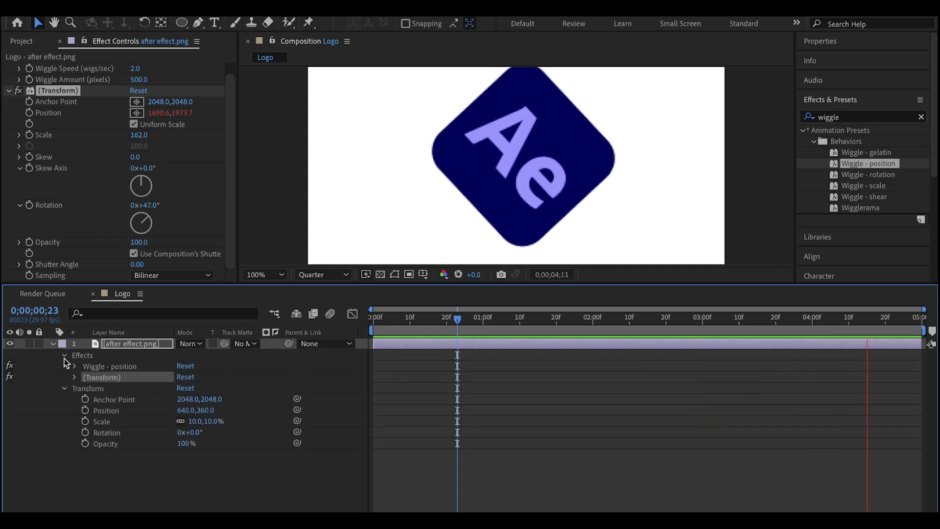
{"action": "key", "text": "Delete"}
{"action": "left_click", "coordinate": [99, 368]}
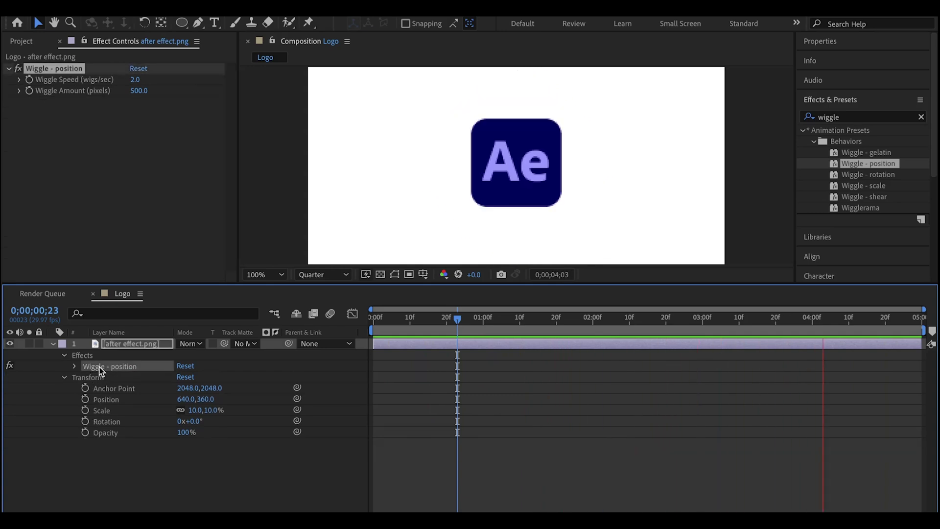
{"action": "key", "text": "Delete"}
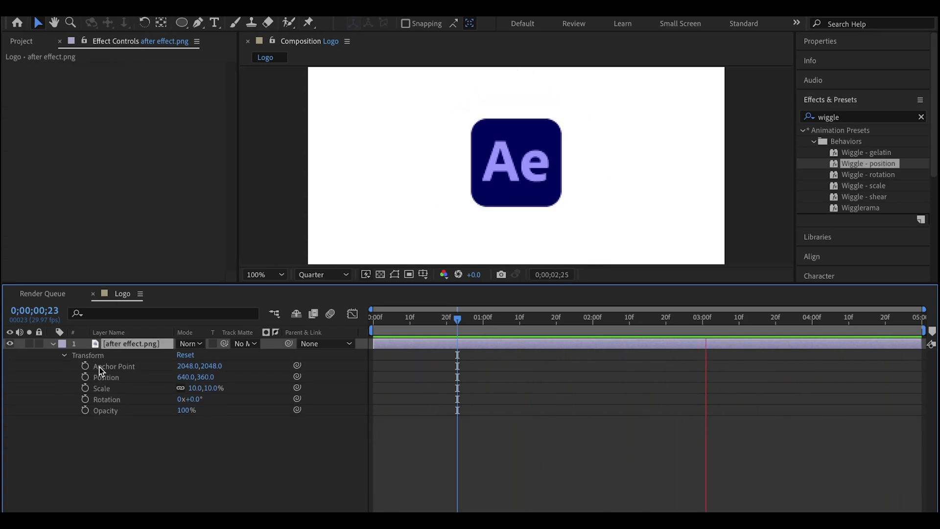
{"action": "left_click", "coordinate": [64, 356]}
Enlarge the viewer, give the logo's Position a wiggle(4, 10) expression, and preview it
{"action": "left_click_drag", "start_coordinate": [443, 284], "coordinate": [443, 323]}
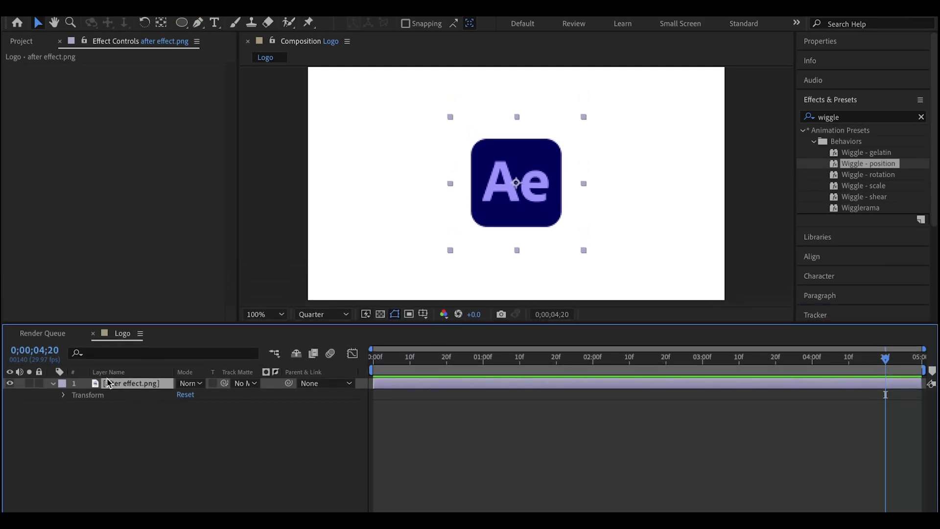
{"action": "key", "text": "p"}
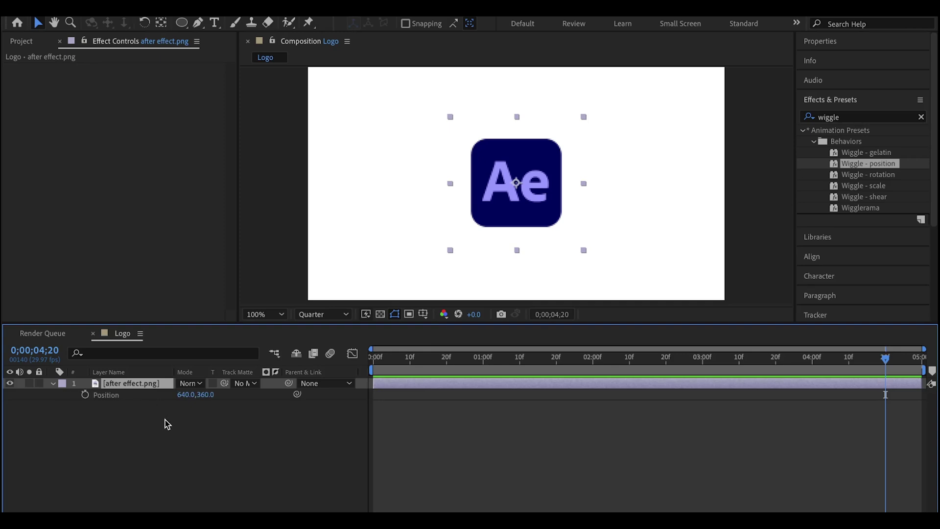
{"action": "left_click", "coordinate": [86, 395], "text": "alt"}
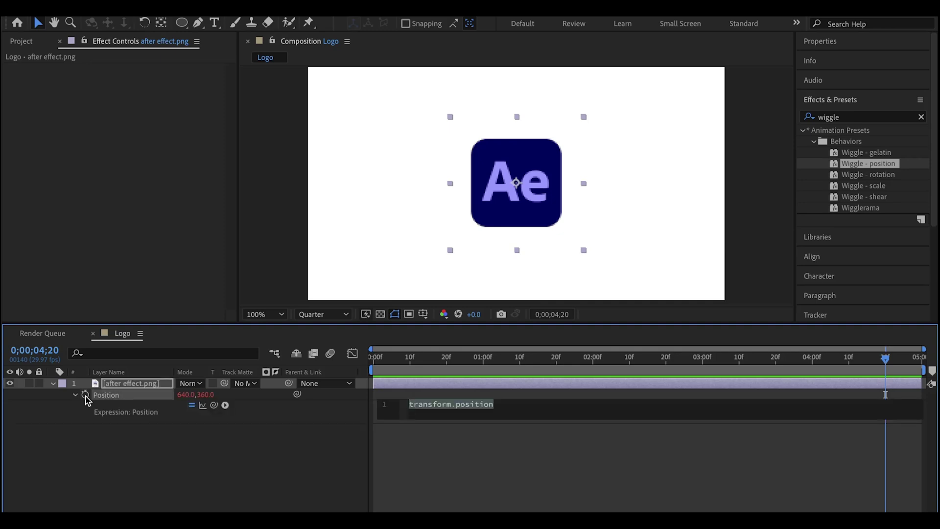
{"action": "left_click", "coordinate": [437, 471]}
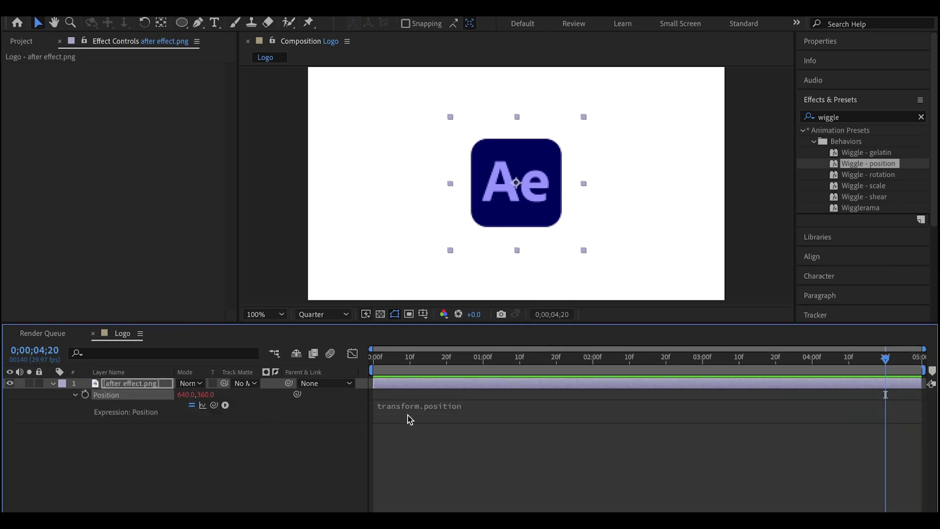
{"action": "left_click", "coordinate": [397, 411]}
{"action": "type", "text": "wig"}
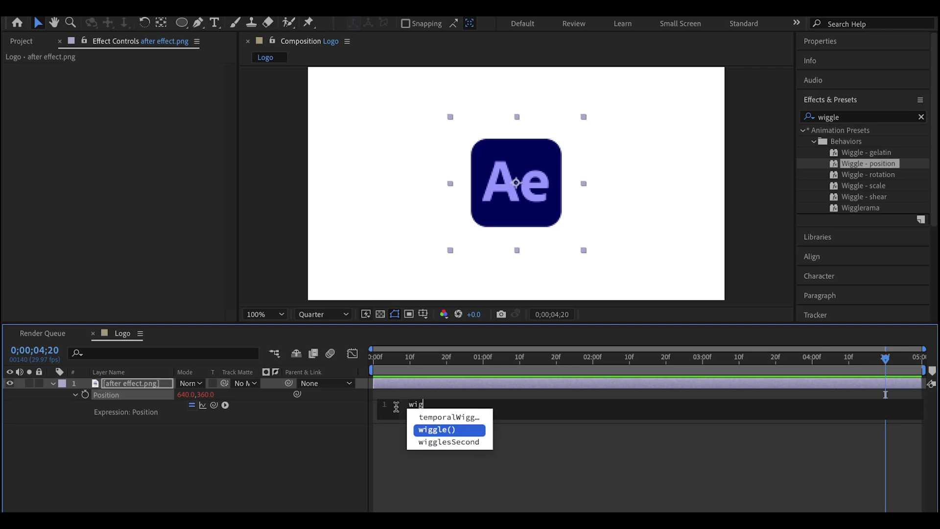
{"action": "key", "text": "Up"}
{"action": "key", "text": "Return"}
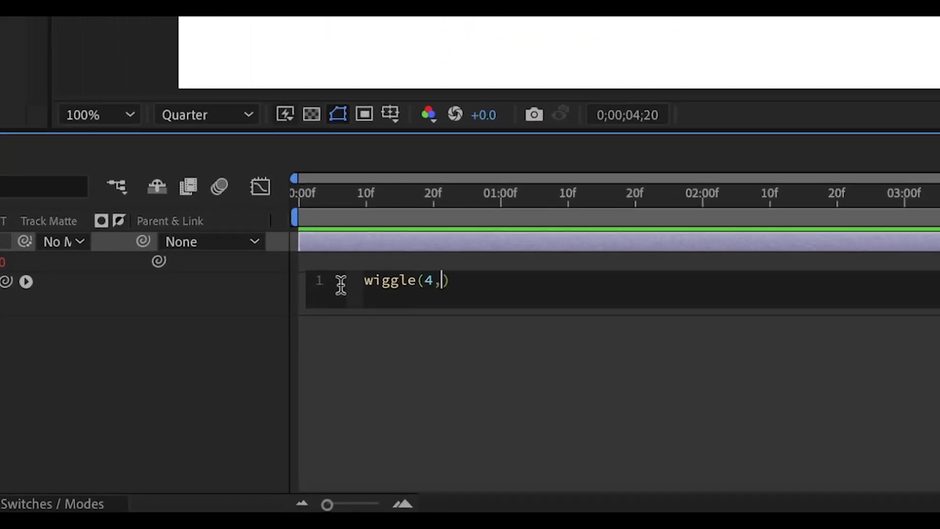
{"action": "left_click", "coordinate": [402, 253]}
{"action": "key", "text": "space"}
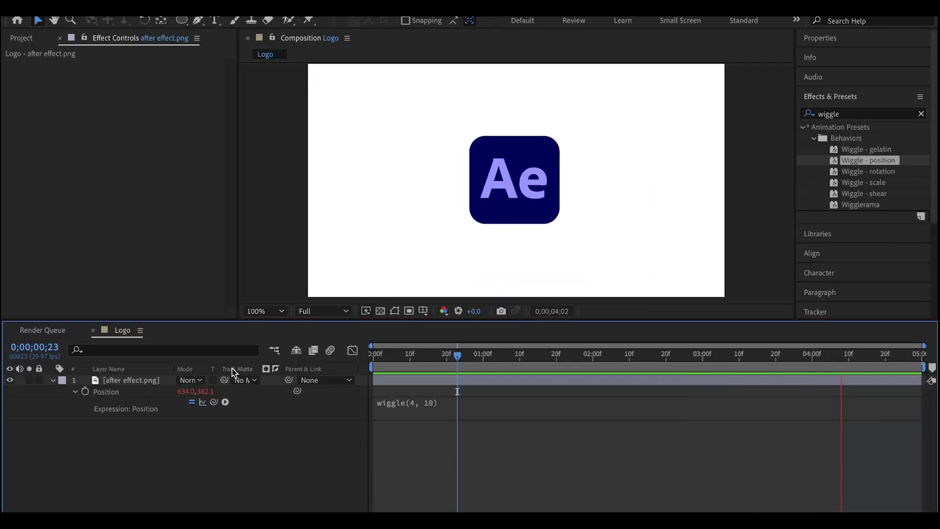
Add a wiggle(3, 30) expression to the logo layer's Scale property
{"action": "left_click", "coordinate": [53, 380]}
{"action": "left_click", "coordinate": [52, 381]}
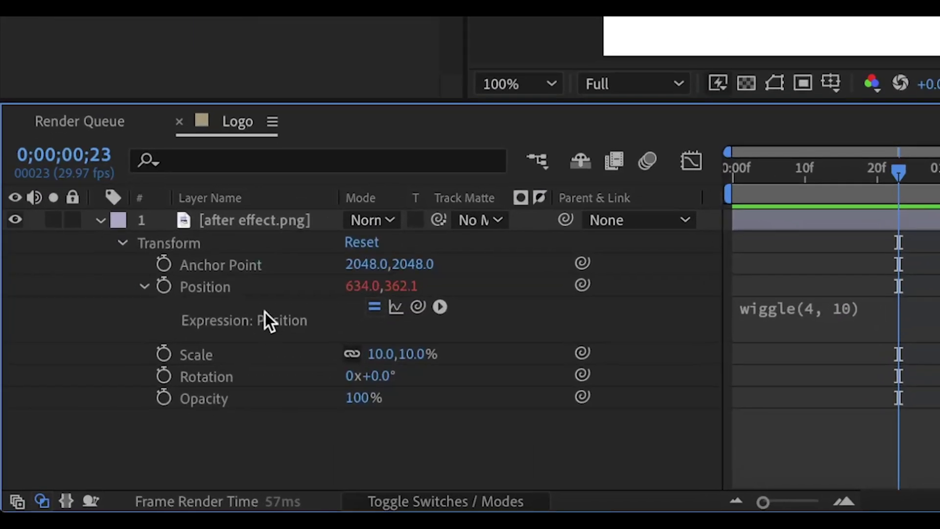
{"action": "left_click", "coordinate": [237, 216]}
{"action": "key", "text": "s"}
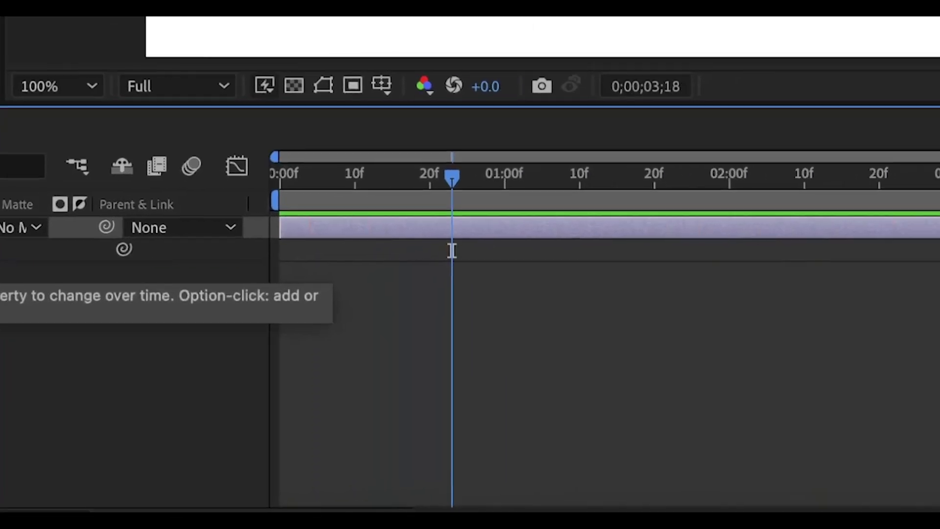
{"action": "left_click", "coordinate": [162, 243], "text": "alt"}
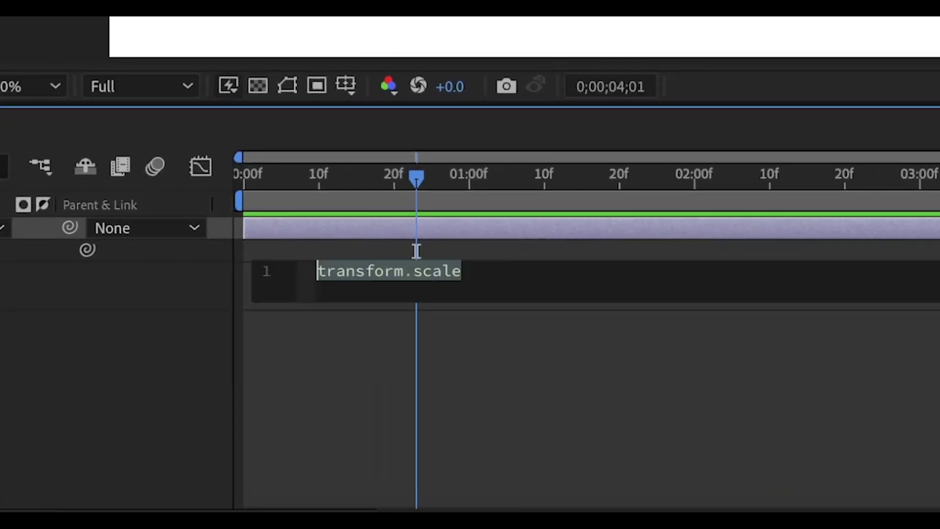
{"action": "type", "text": "wig"}
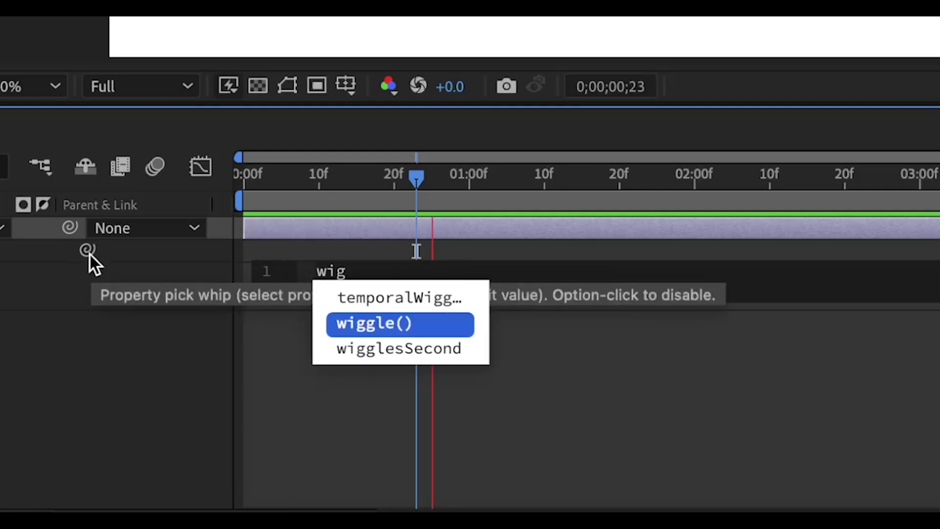
{"action": "key", "text": "Return"}
{"action": "type", "text": "3,"}
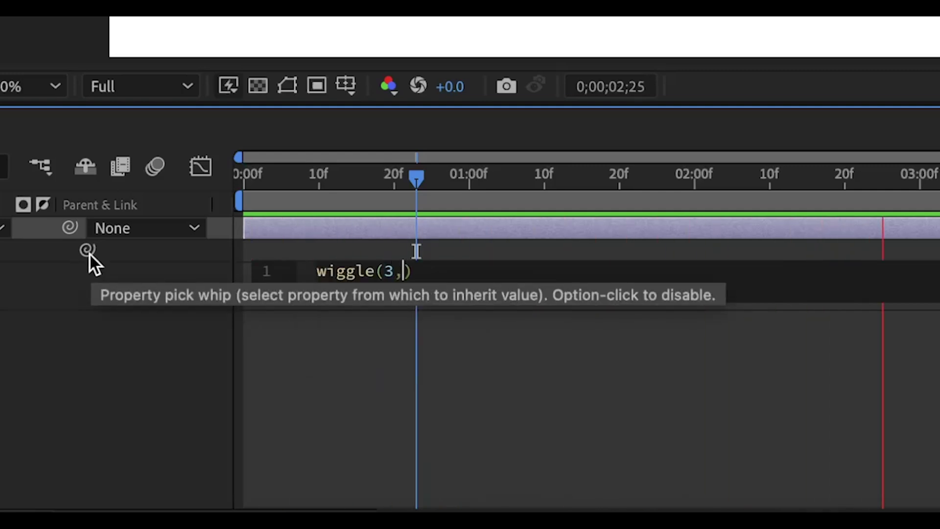
{"action": "type", "text": " 30"}
{"action": "left_click", "coordinate": [472, 245]}
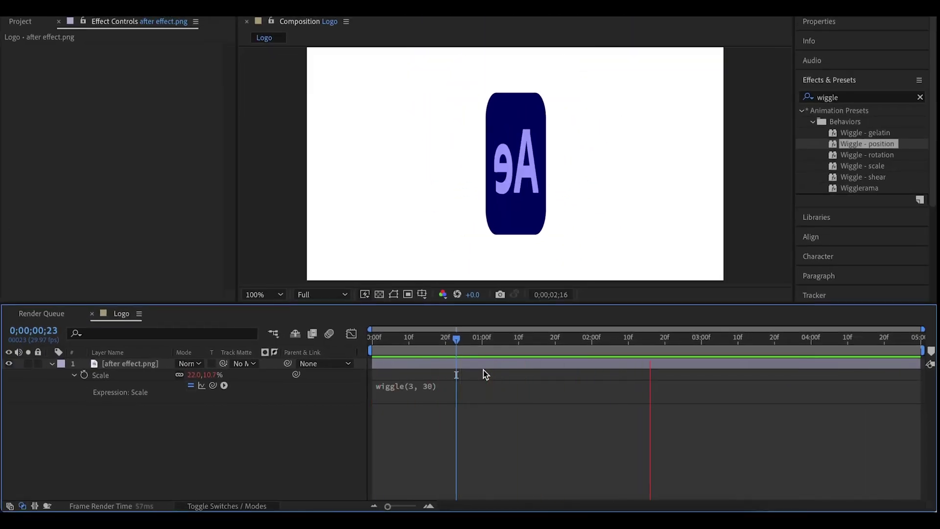
Change the Scale expression to wiggle(2, 10) and preview the pulsing logo
{"action": "left_click", "coordinate": [438, 387]}
{"action": "type", "text": "wiggle(2, 10)"}
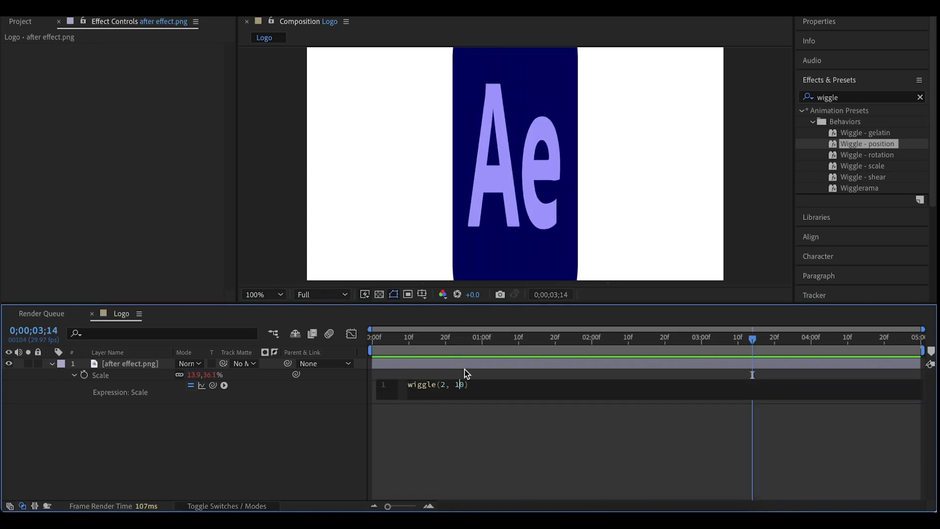
{"action": "left_click", "coordinate": [465, 370]}
{"action": "key", "text": "space"}
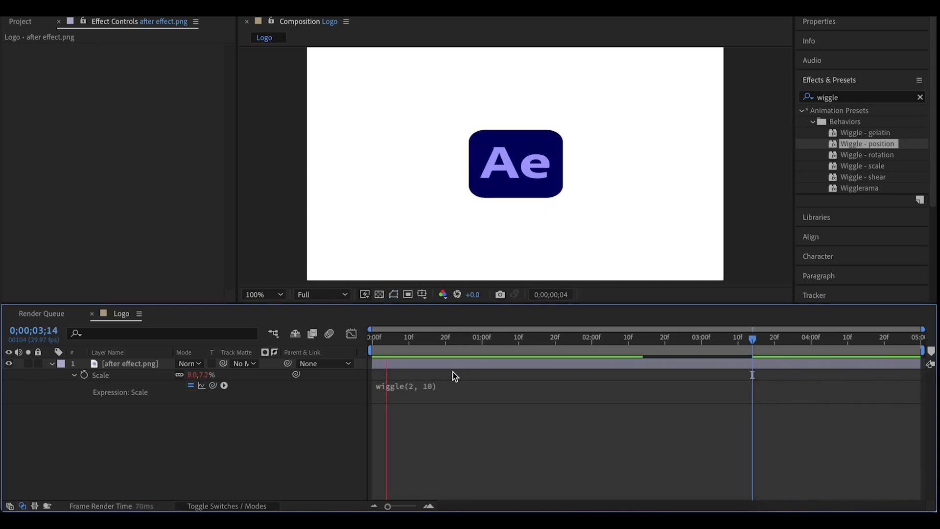